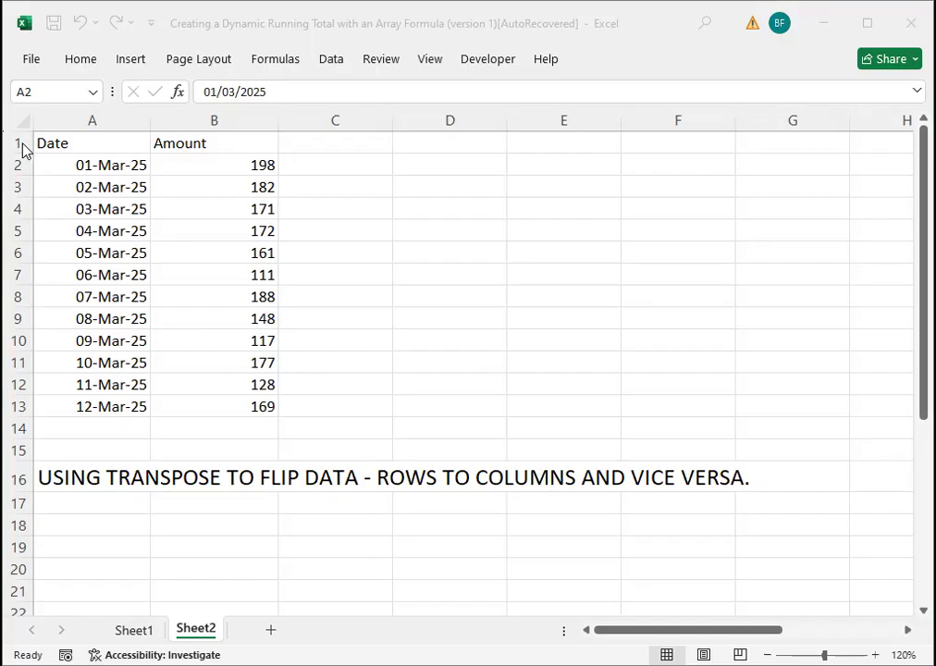
Insert two blank rows above the Date and Amount table
drag(24, 151, 18, 165)
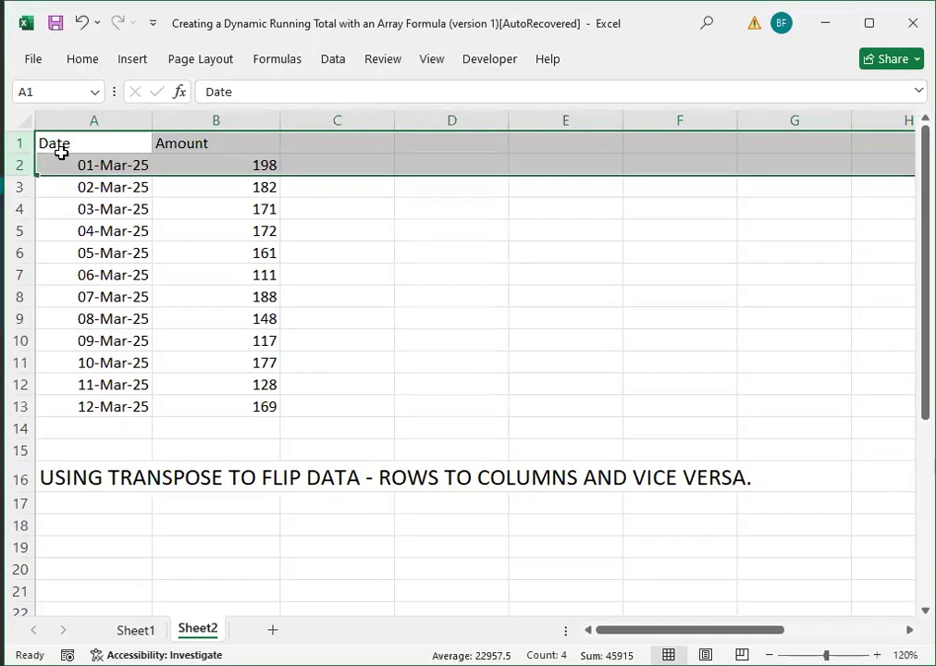
right_click(61, 152)
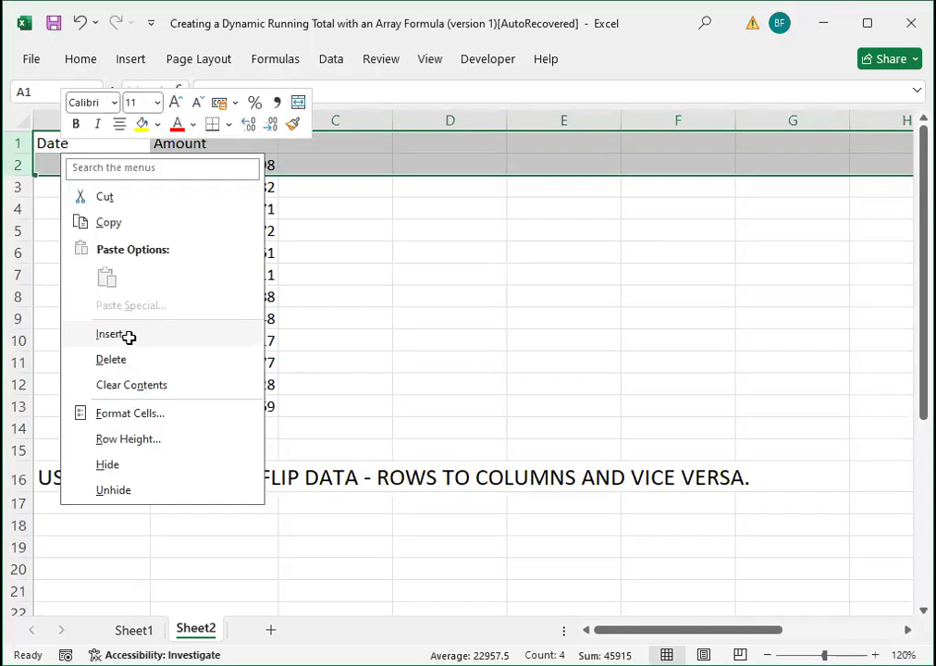
click(129, 338)
Enter the formula =TRANSPOSE(A3:B15) in cell A1 to flip the table into rows
click(97, 150)
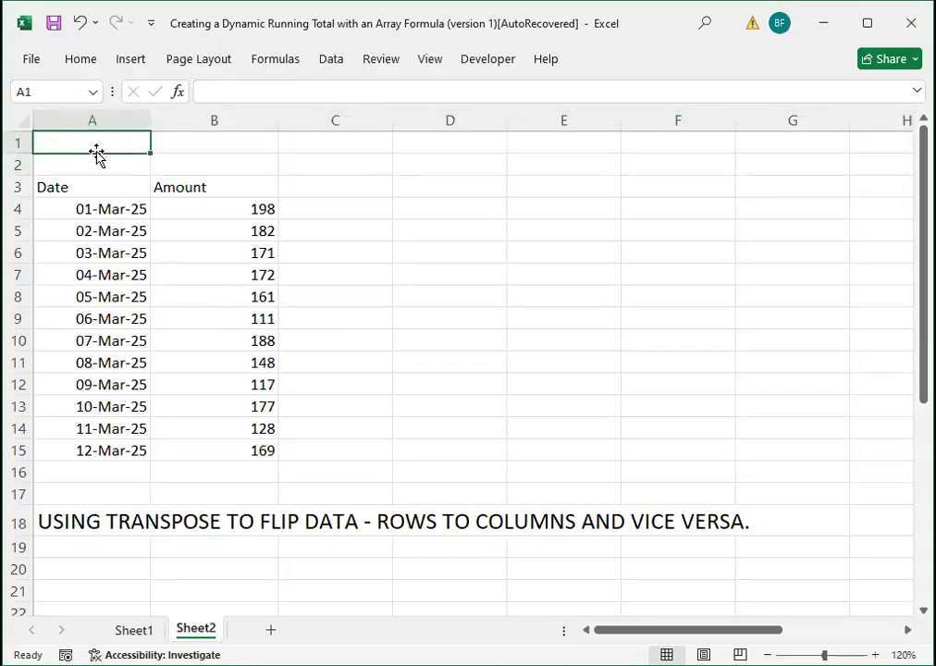
text(=)
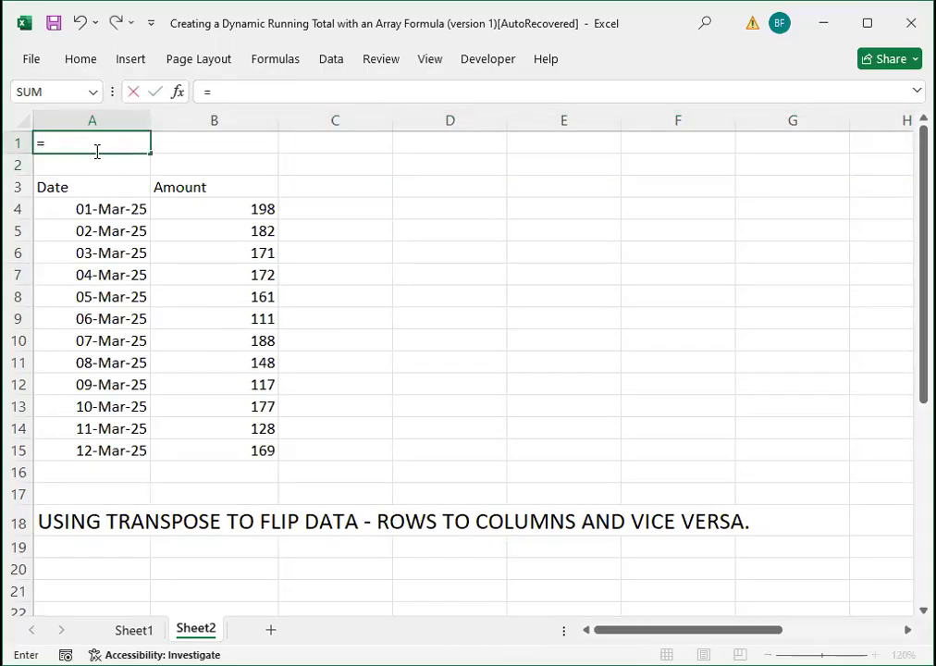
text(TRANSPOSE)
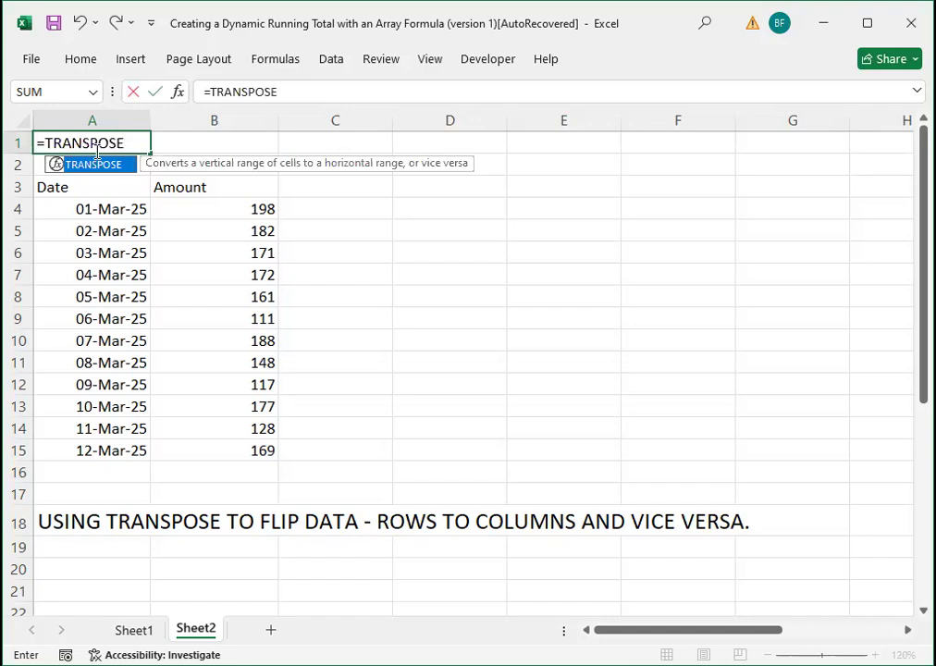
text(()
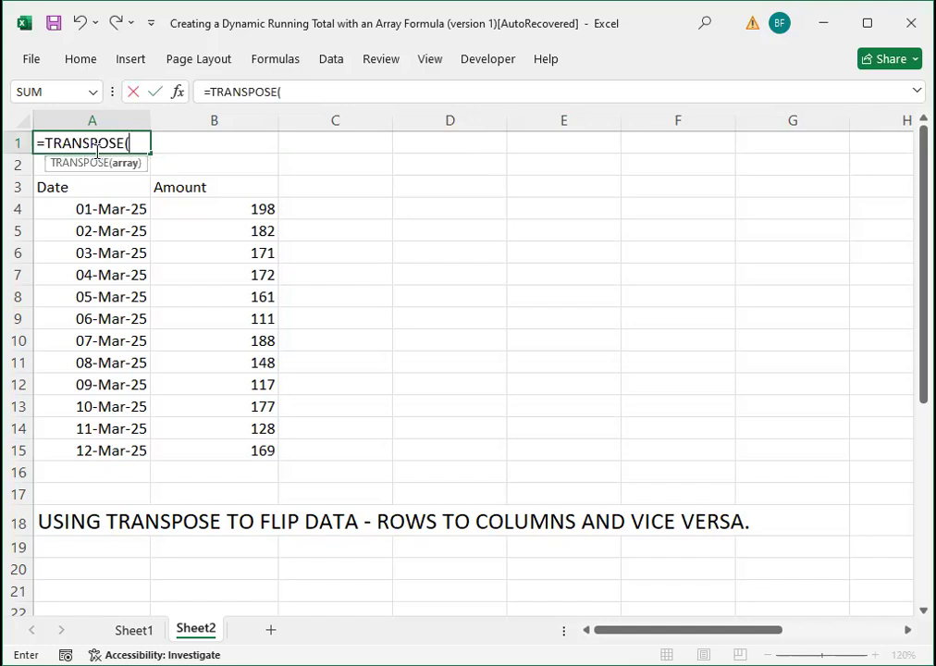
click(77, 194)
drag(226, 470, 67, 191)
click(107, 196)
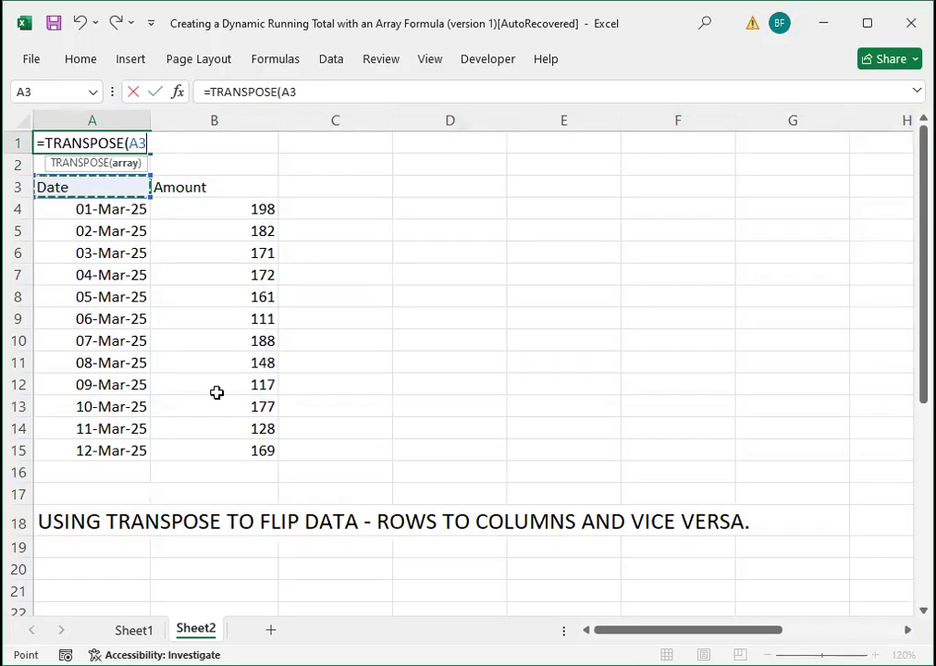
shift+click(218, 444)
text())
key(Return)
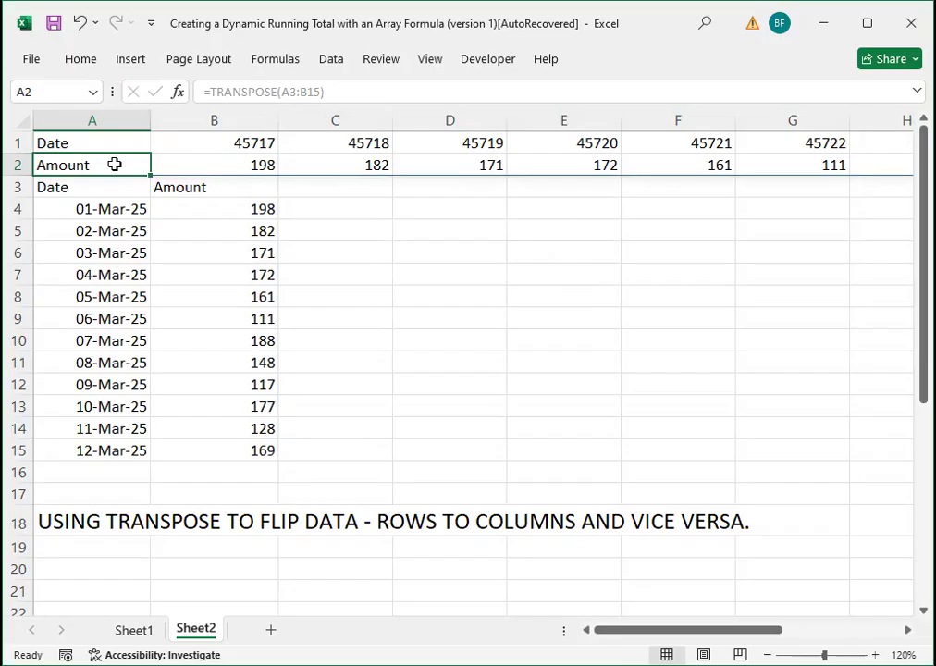
Format the transposed dates in B1:M1 with the Date type 14-Mar-12
click(189, 143)
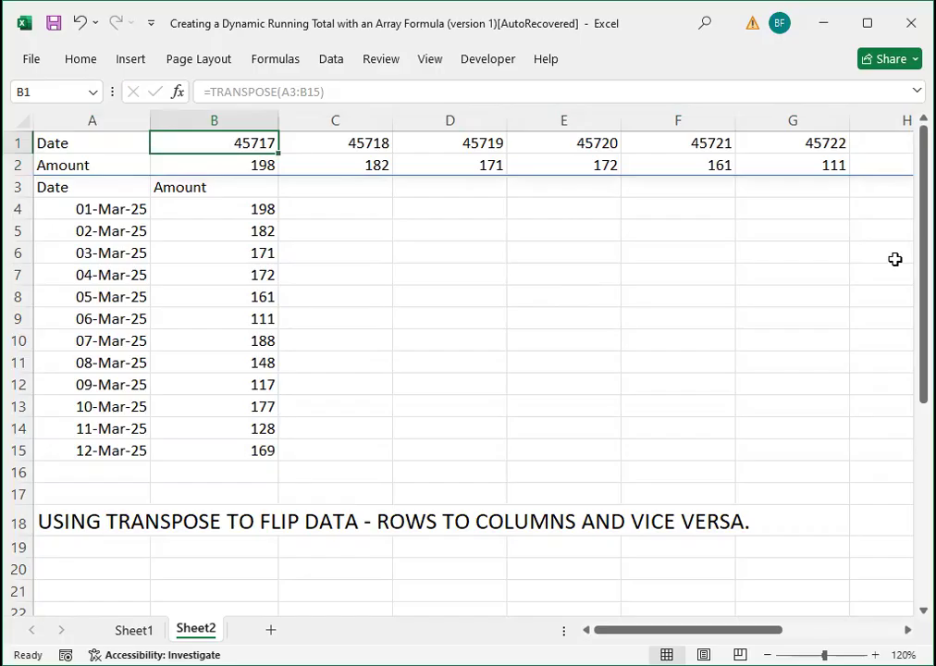
key(shift+Right)
key(shift+Right)
key(shift+Right)
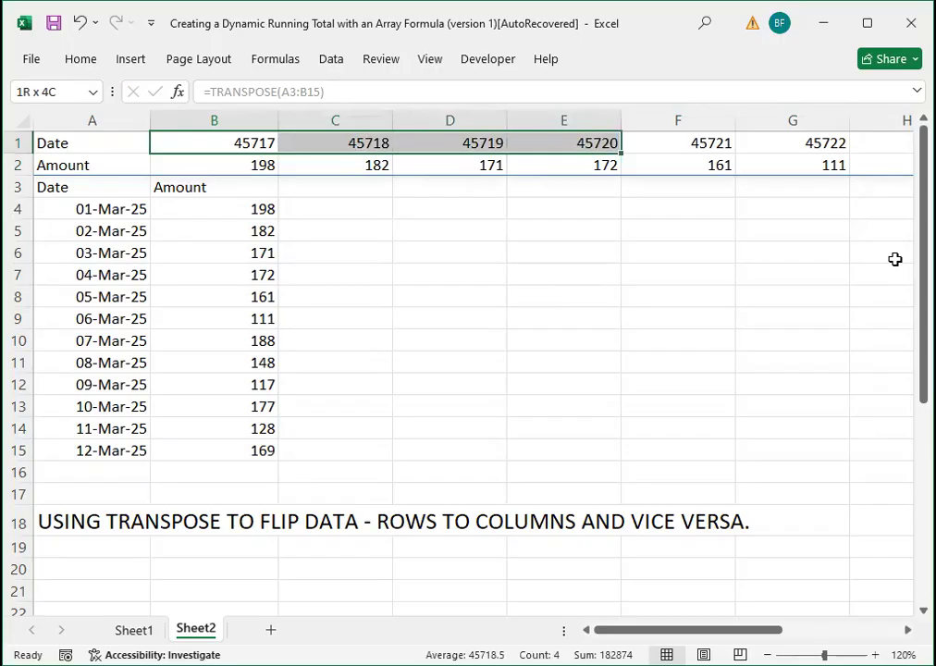
key(ctrl+shift+Right)
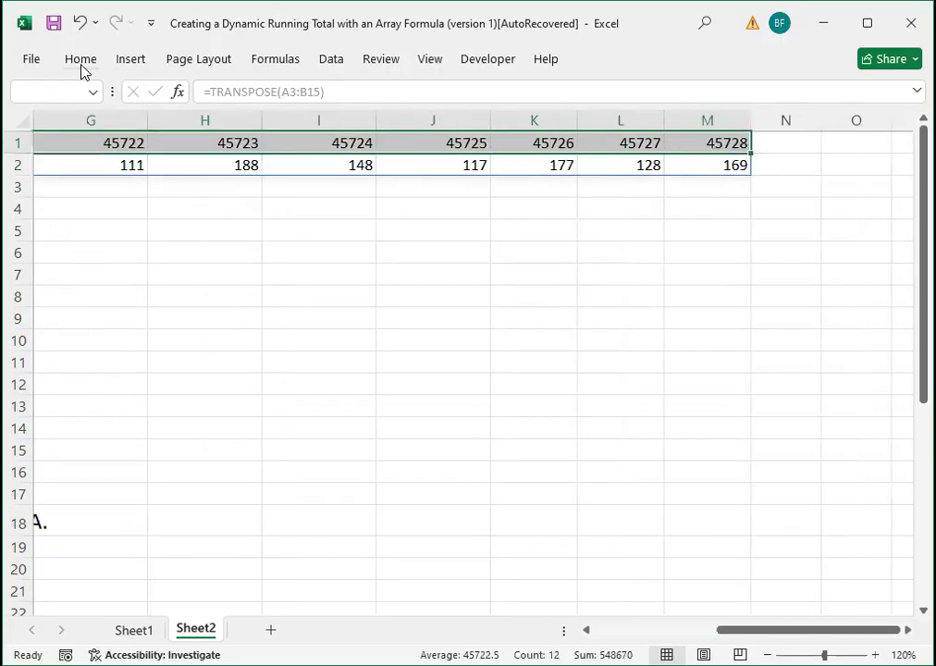
click(81, 61)
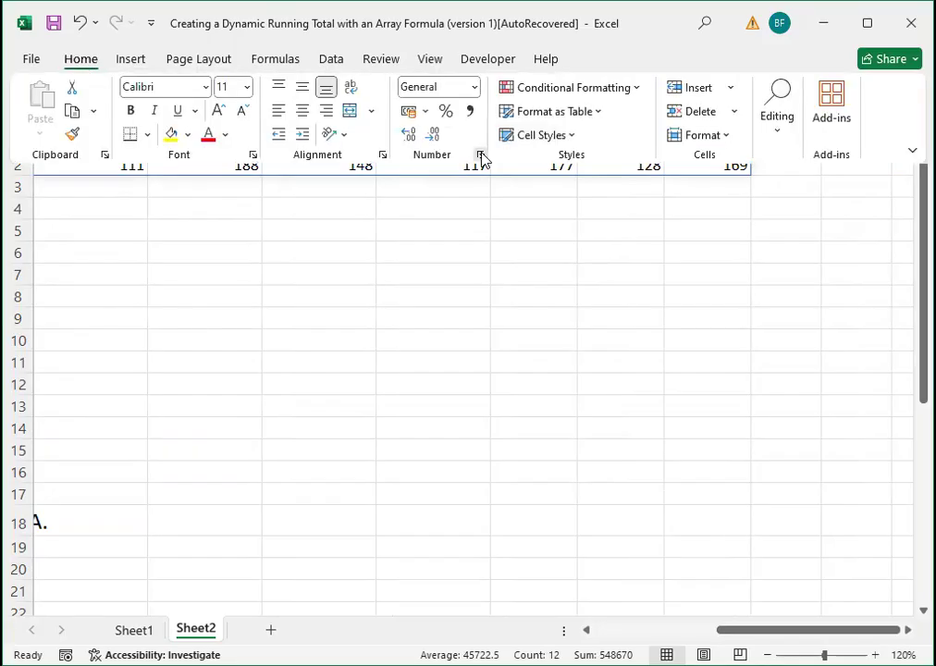
click(480, 155)
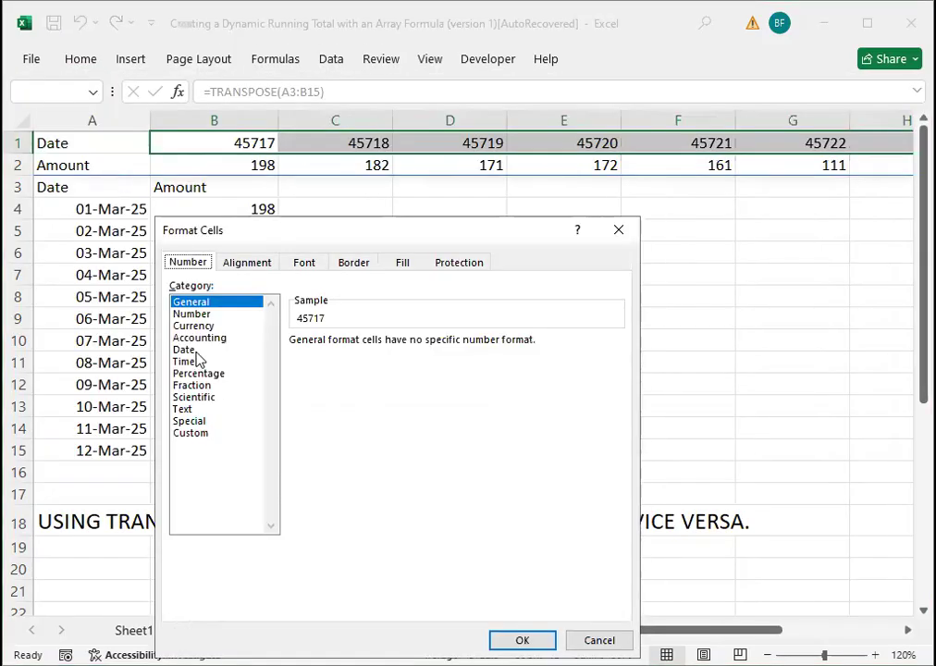
click(185, 350)
click(615, 426)
click(615, 426)
click(615, 426)
click(341, 415)
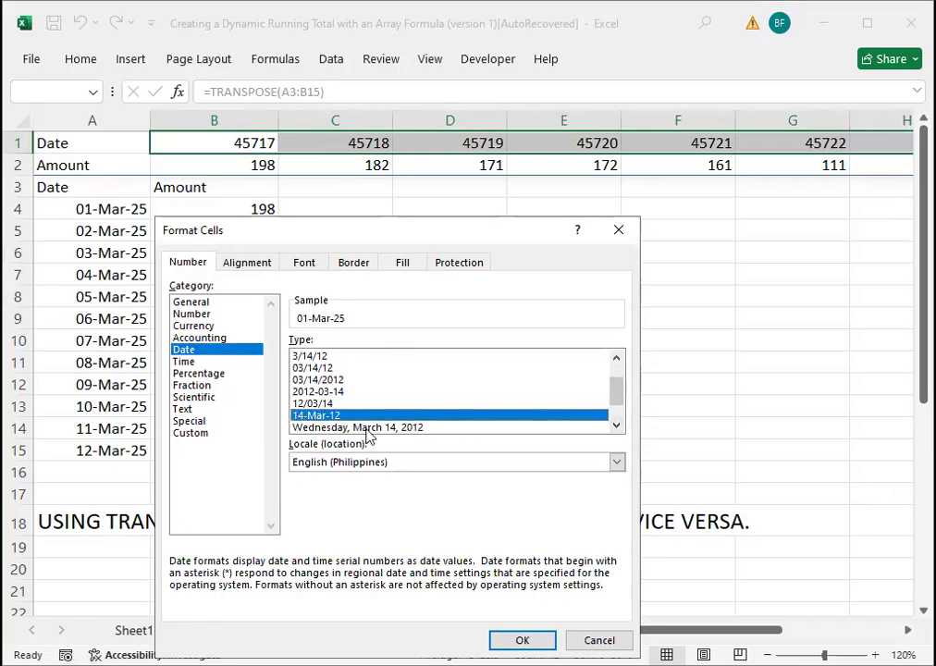
click(511, 639)
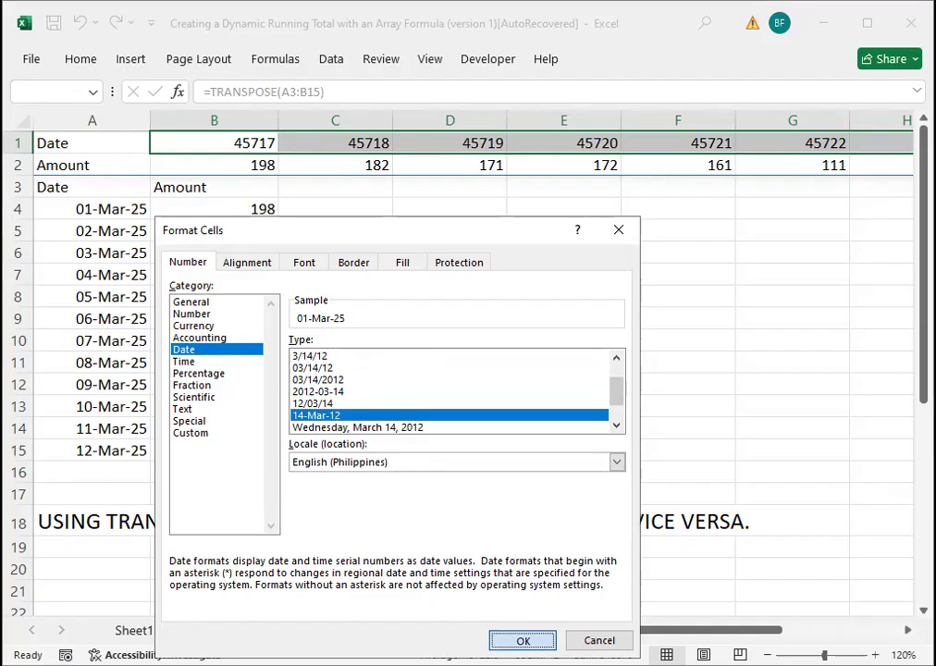
click(231, 167)
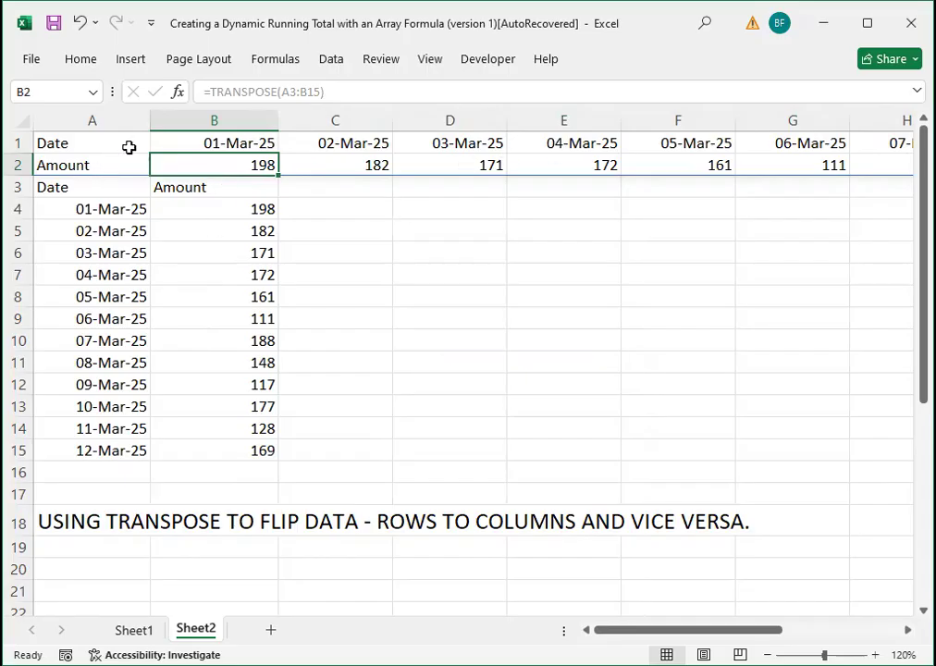
Try clearing the original table in A3:B15 and undo the deletion
drag(69, 183, 235, 443)
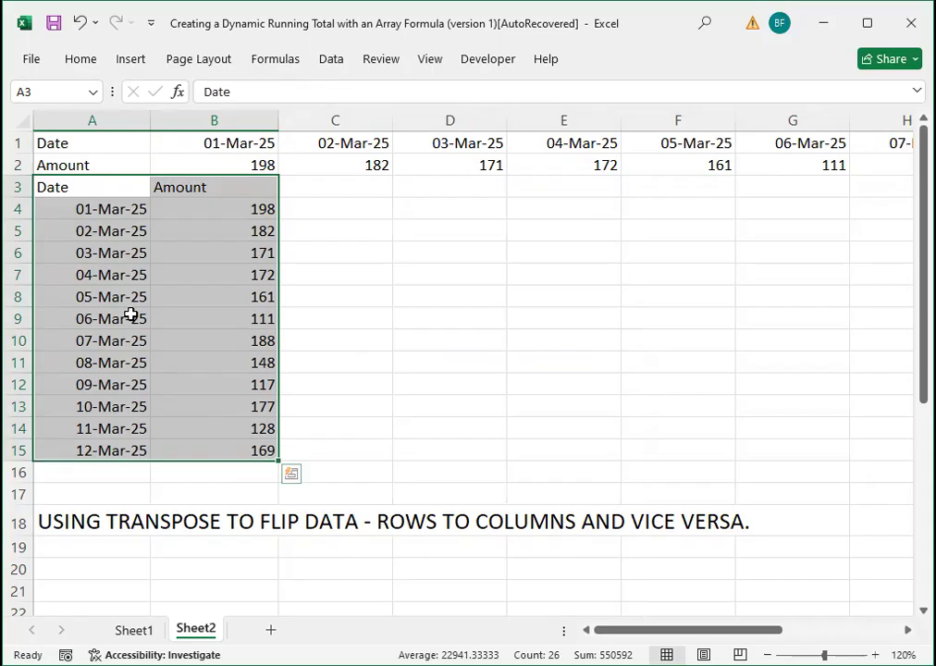
key(Delete)
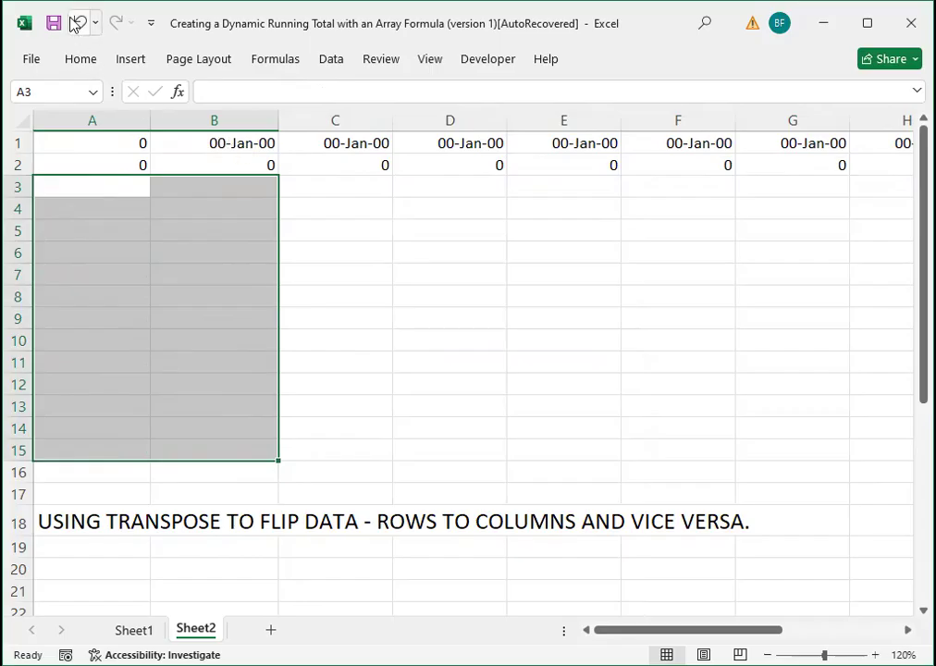
key(ctrl+z)
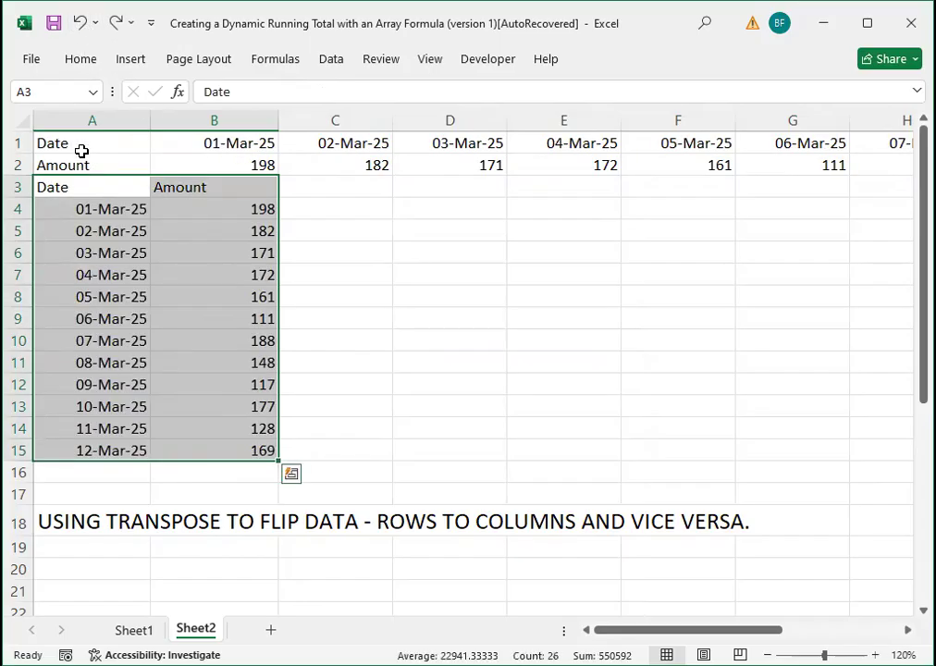
Copy the transposed range A1:M2 and paste it over itself as values only
click(81, 145)
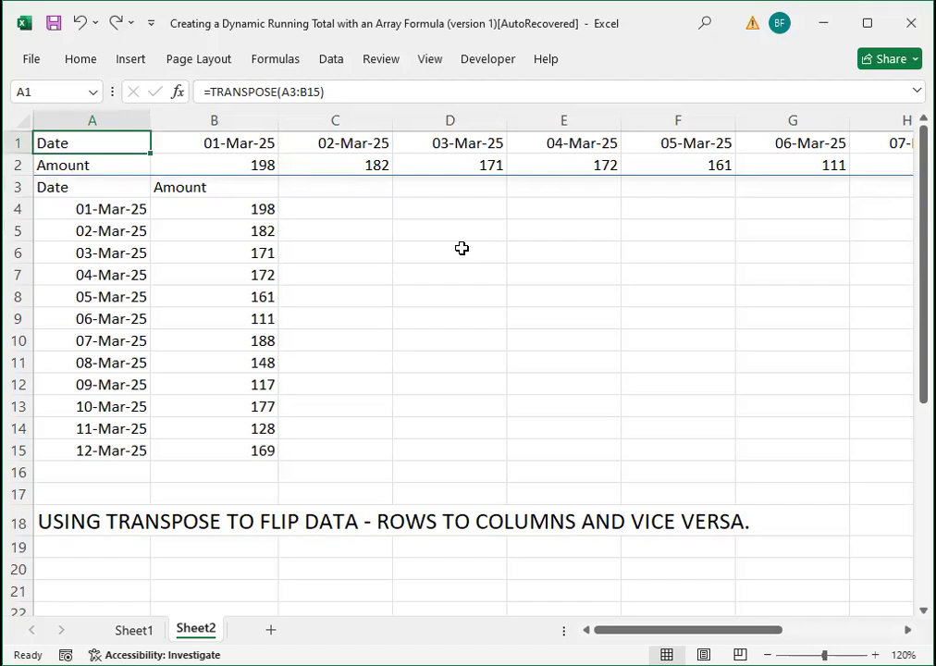
key(shift+Down)
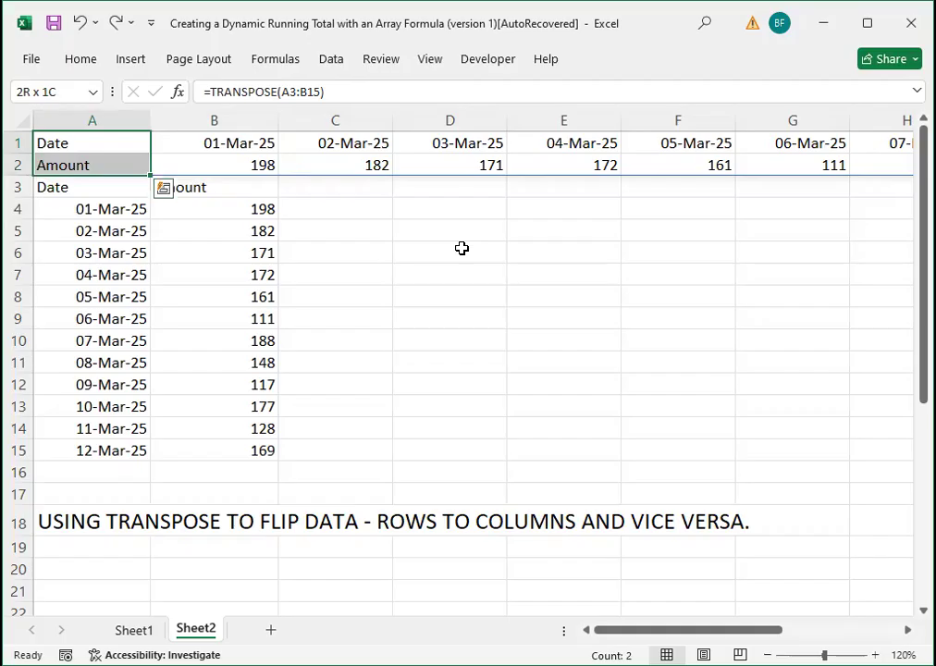
key(shift+Right)
key(shift+Right)
key(shift+Right)
key(shift+Right)
key(shift+Right)
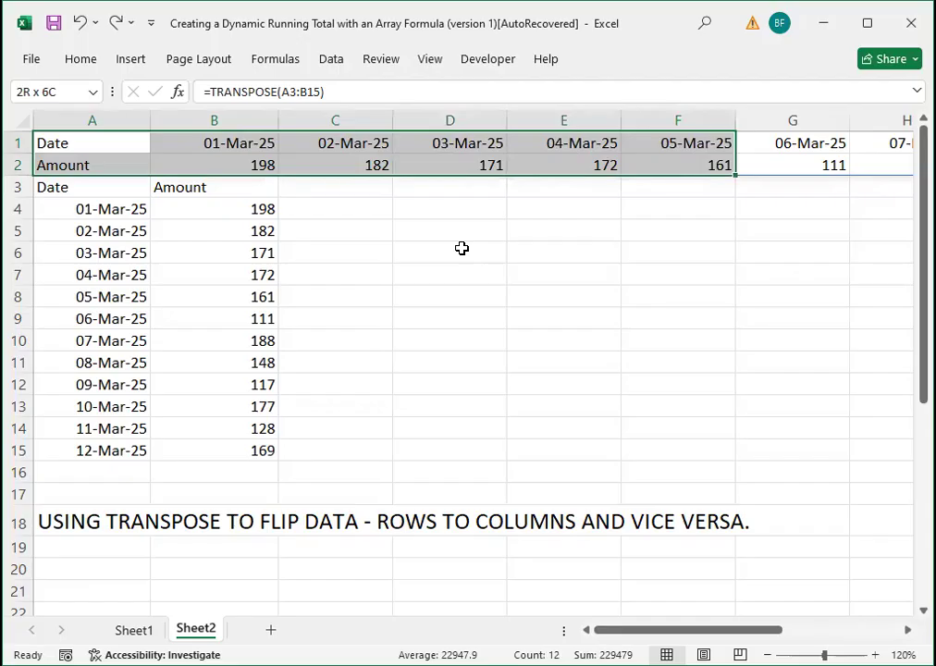
key(ctrl+shift+Right)
right_click(214, 155)
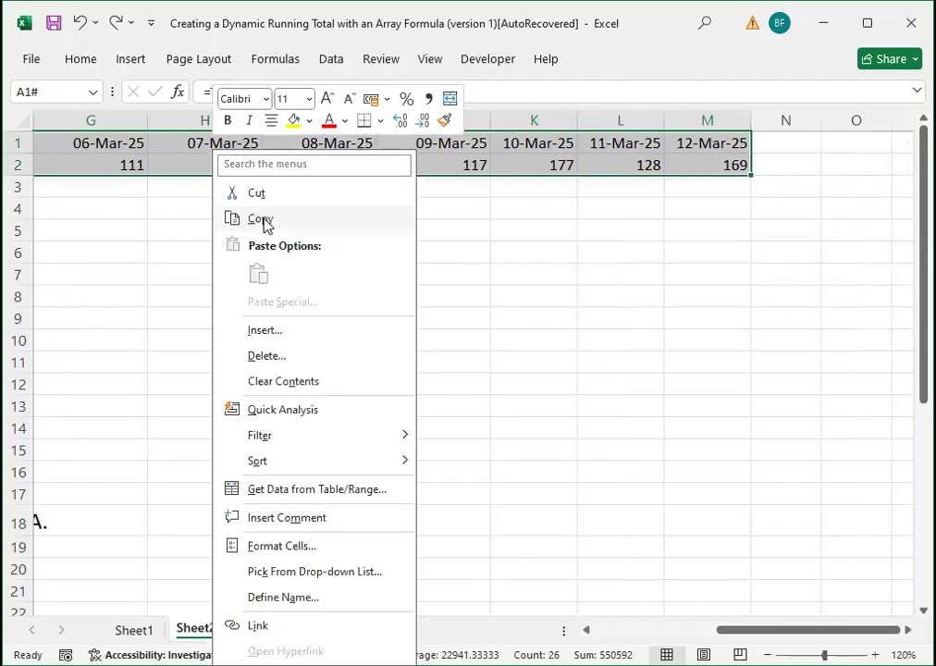
click(262, 220)
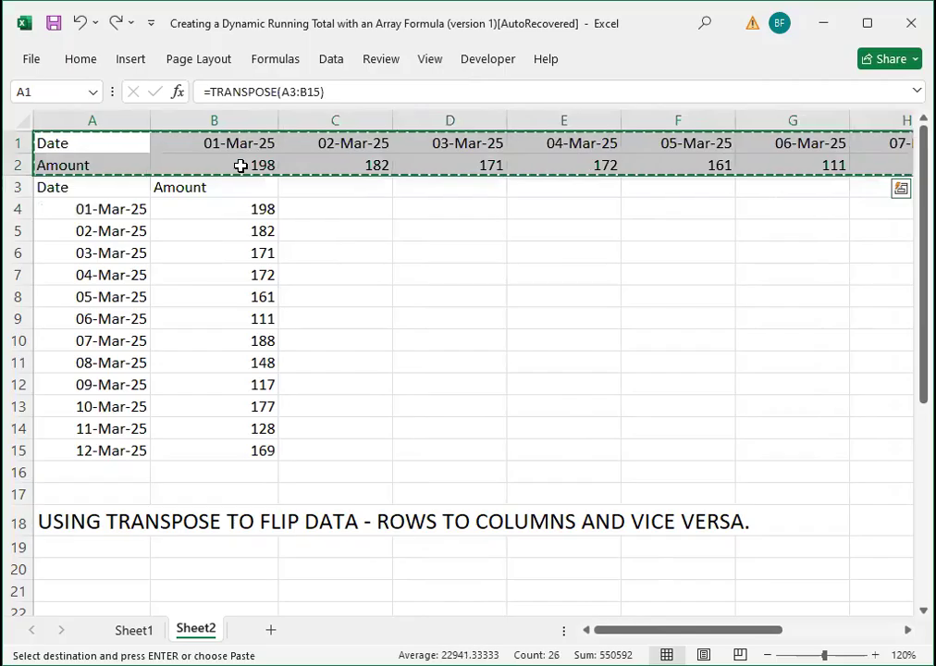
right_click(240, 156)
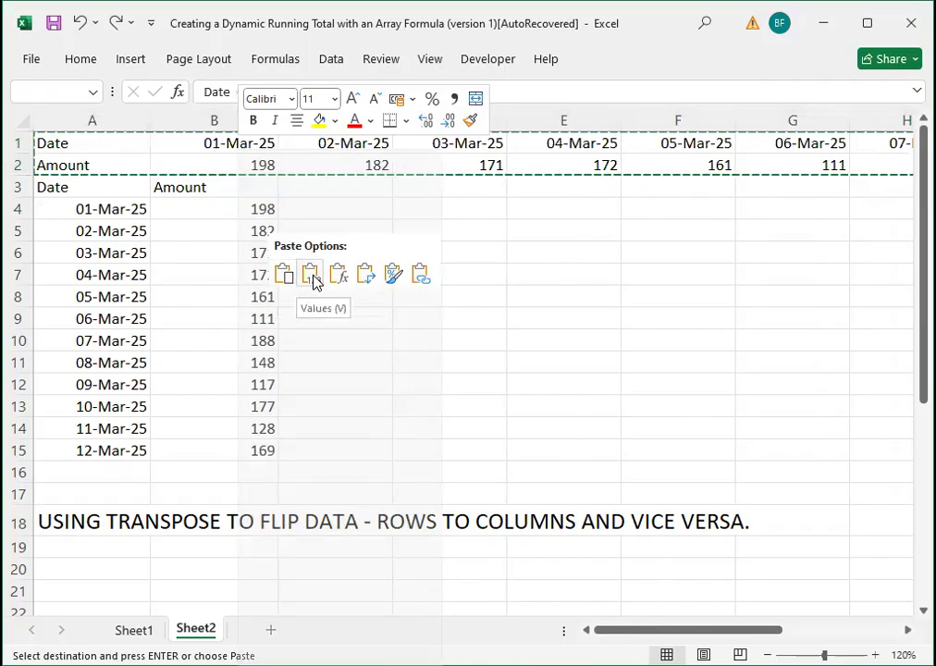
click(312, 282)
click(244, 163)
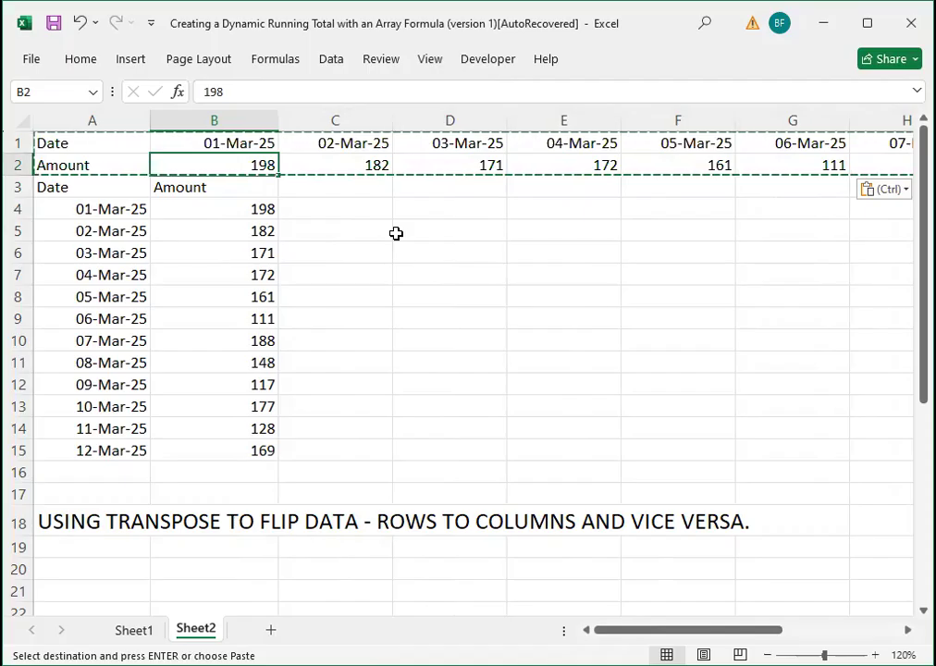
Clear the original Date and Amount data from A3:B15
click(56, 188)
drag(57, 188, 236, 451)
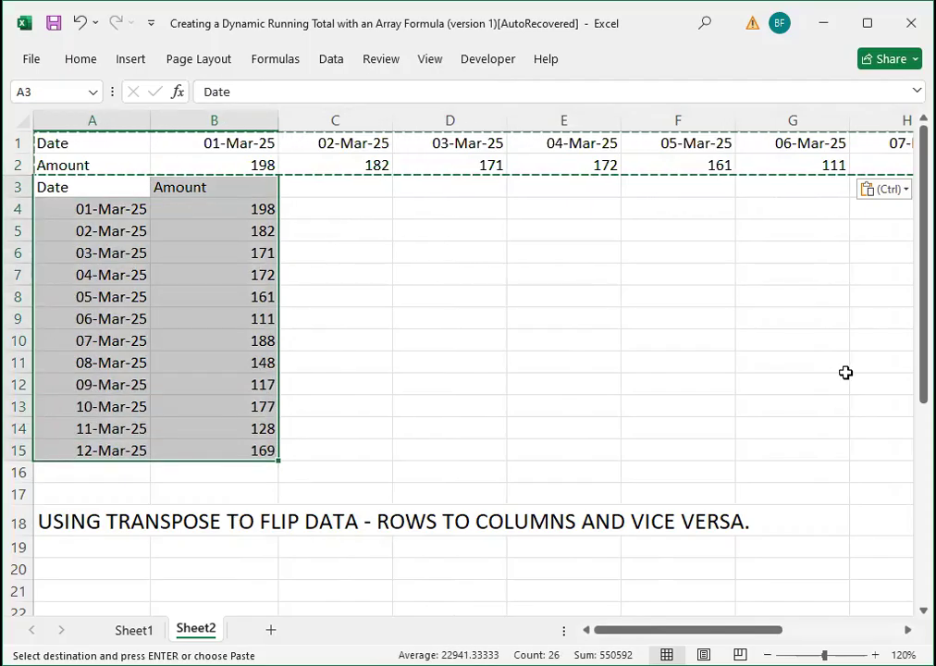
key(Delete)
key(Up)
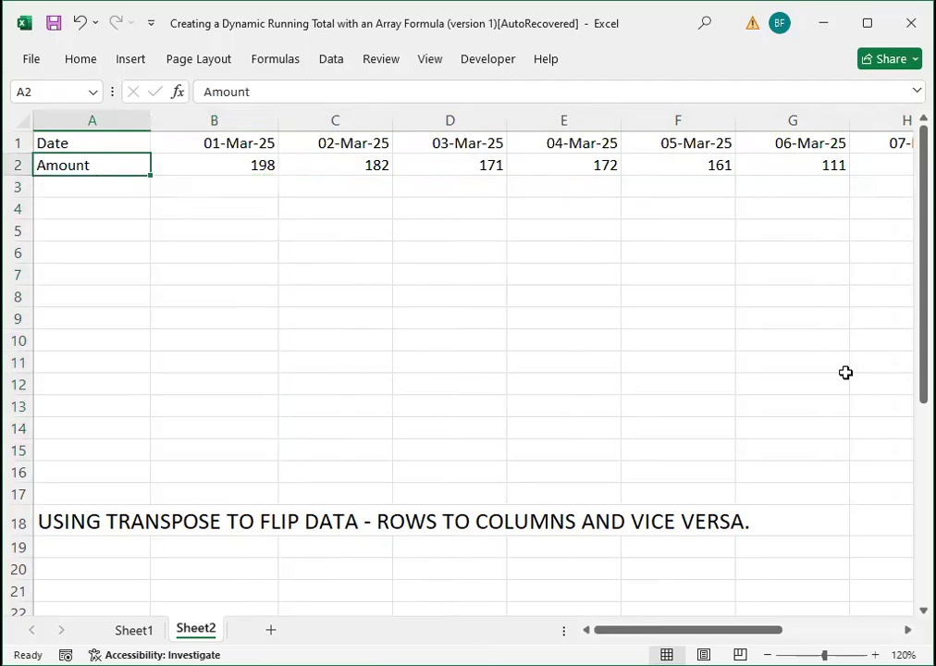
Enter the formula =TRANSPOSE(A1:M2) in cell A3 to flip the horizontal Date and Amount data into columns
key(Down)
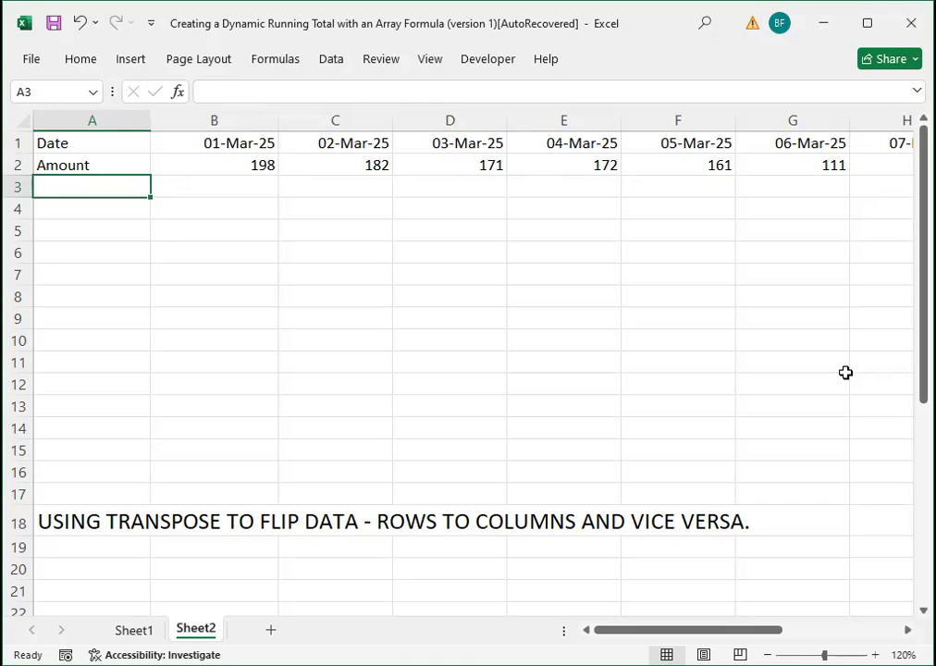
text(=)
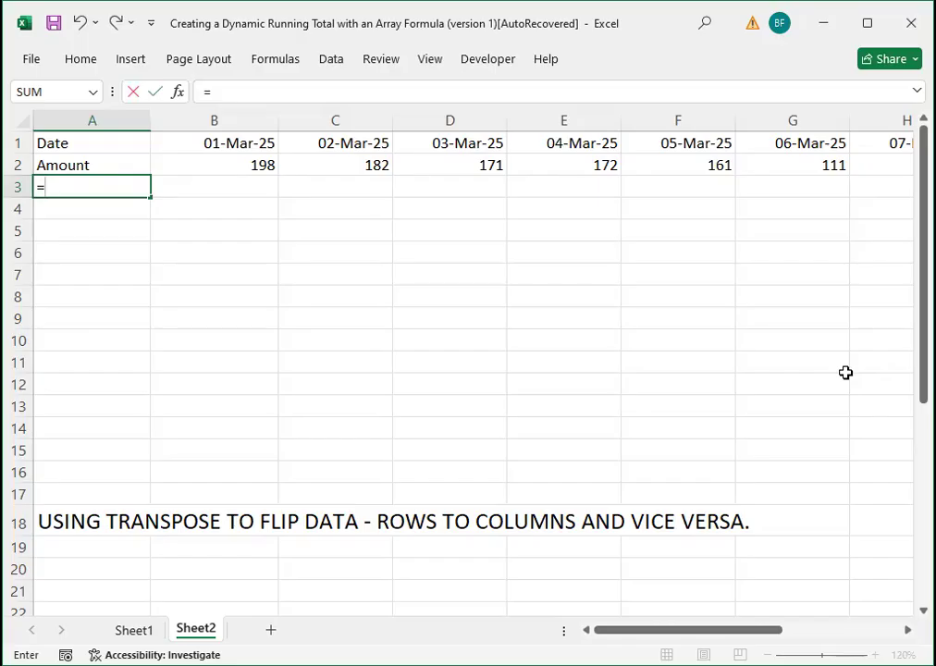
text(TRANSPOSE)
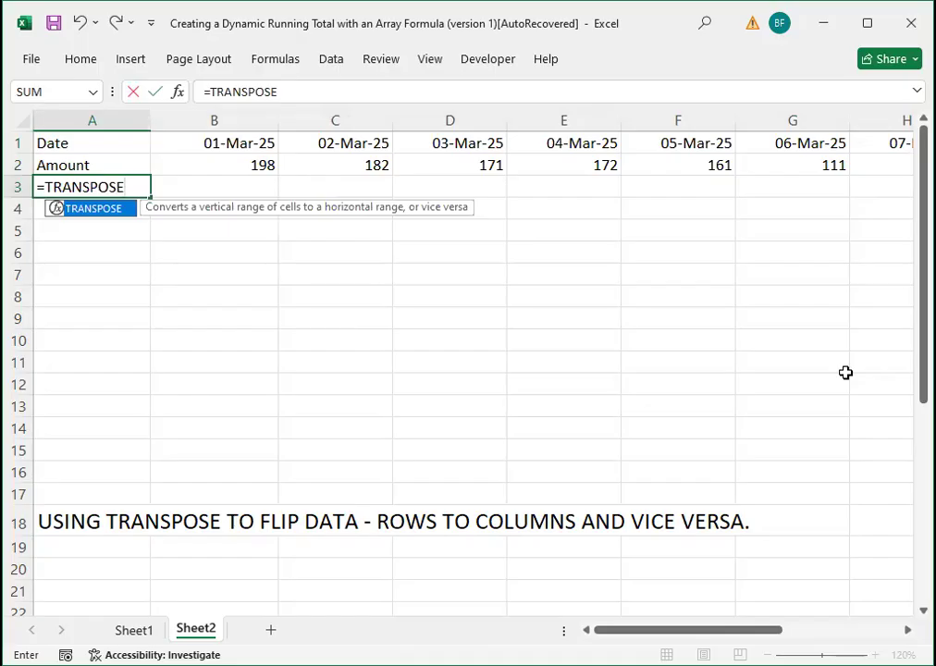
text(()
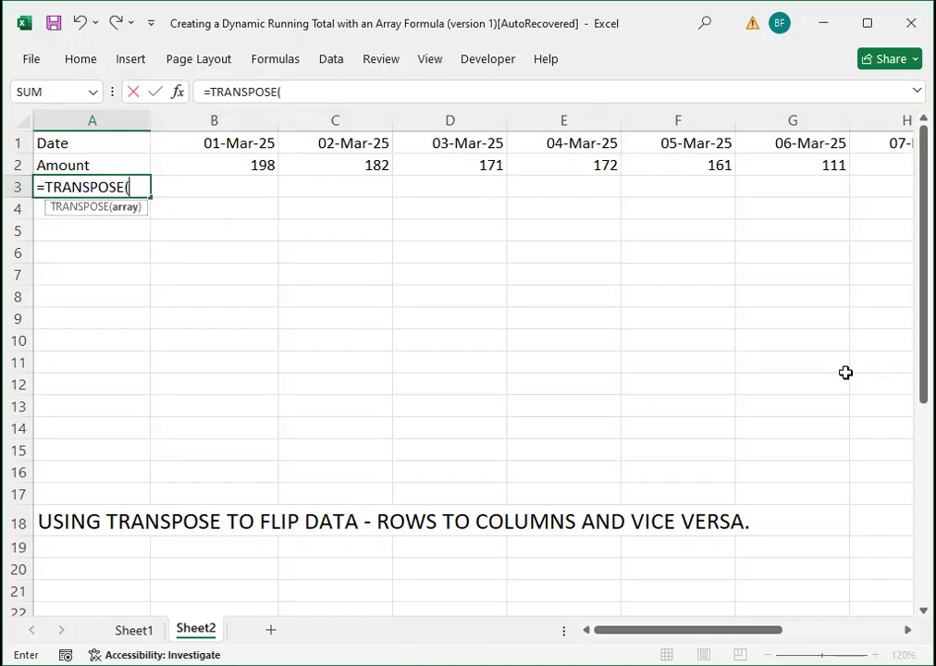
click(62, 146)
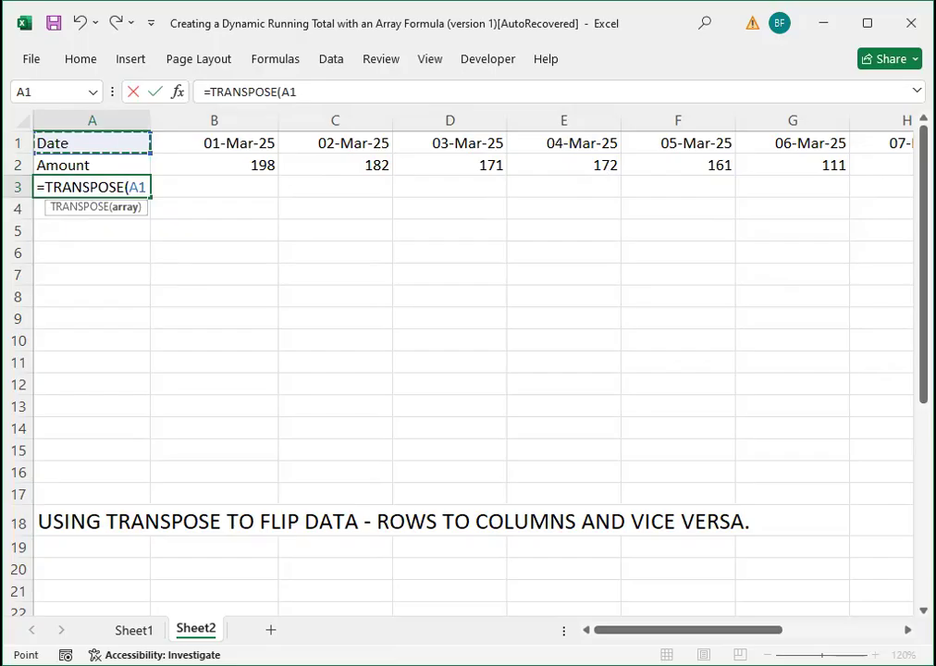
drag(62, 146, 731, 165)
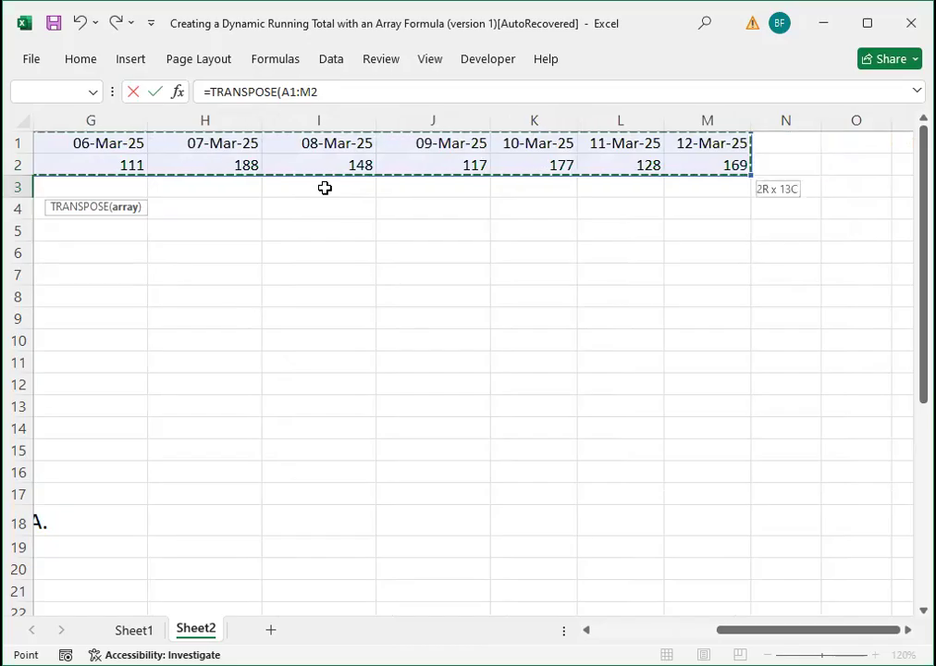
click(331, 93)
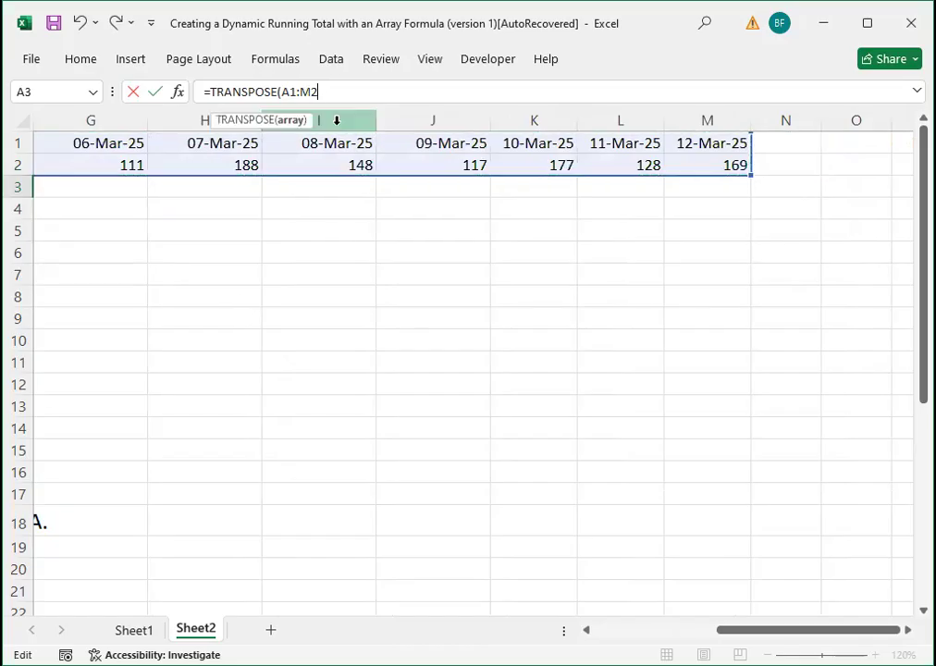
text())
key(Return)
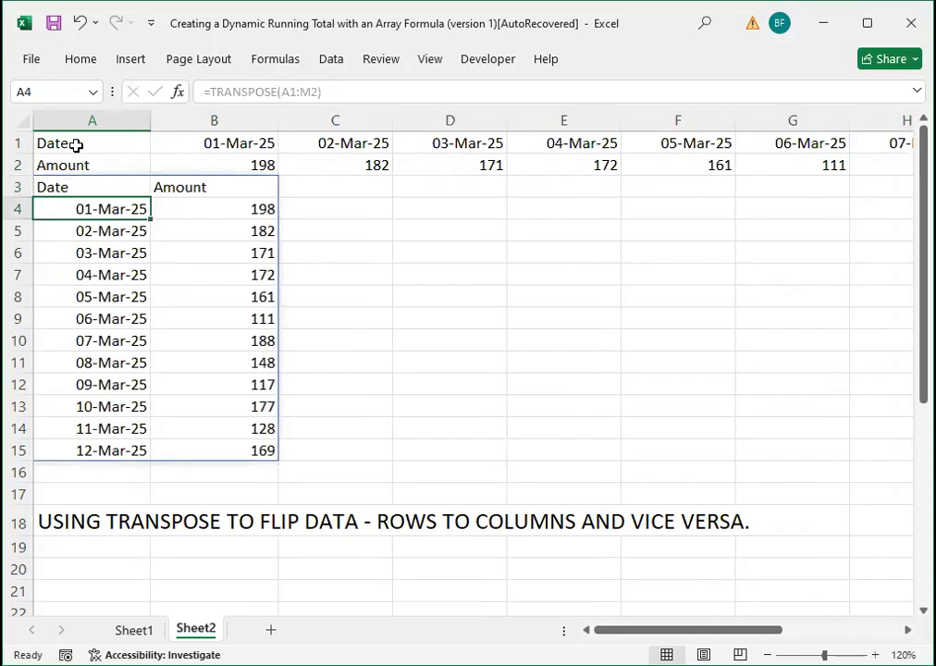
Try clearing the source data in rows 1 and 2 and undo the deletion
click(93, 181)
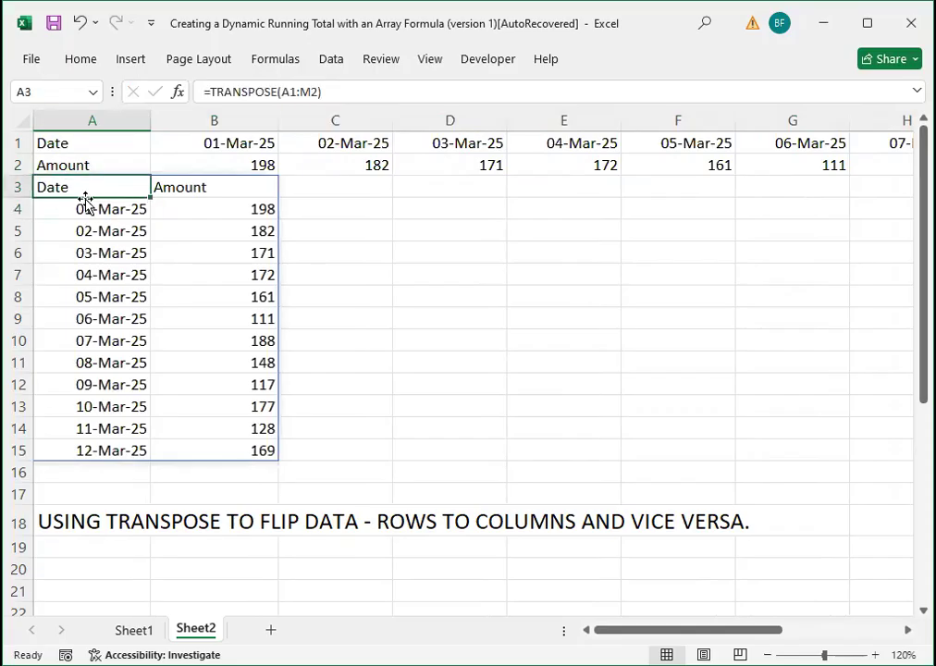
click(67, 161)
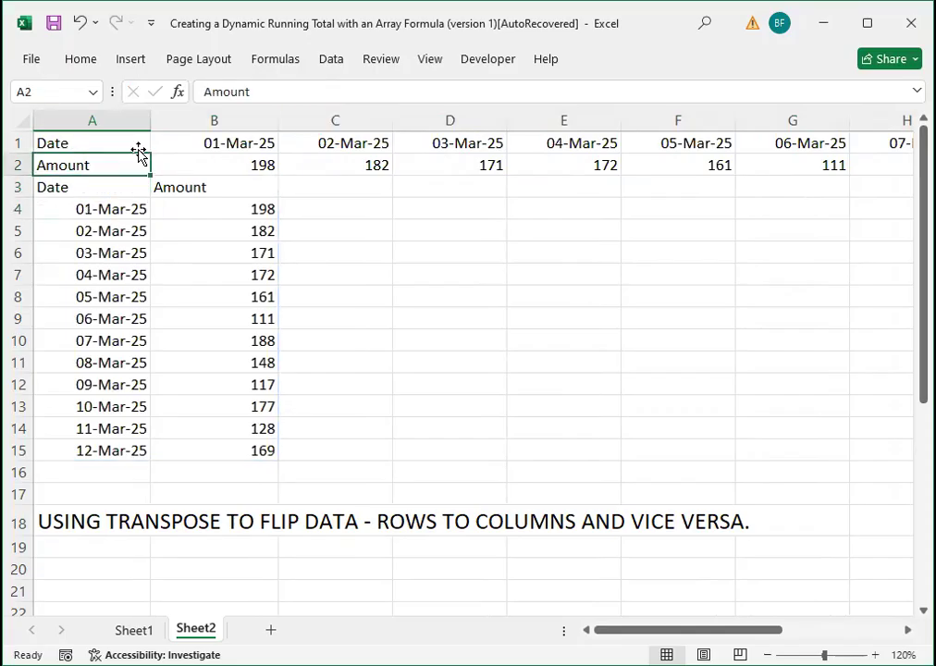
click(143, 274)
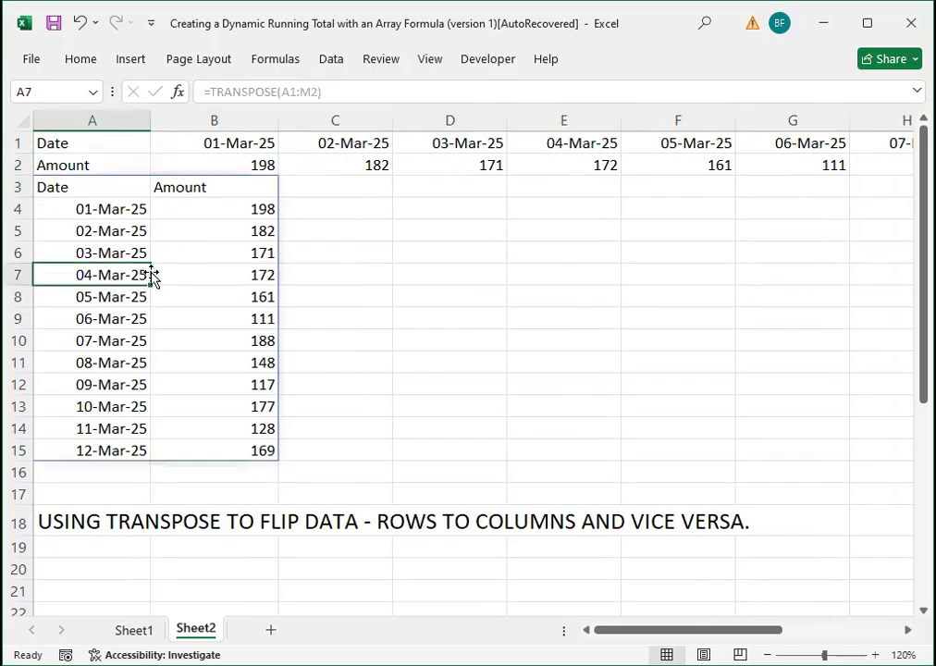
click(17, 142)
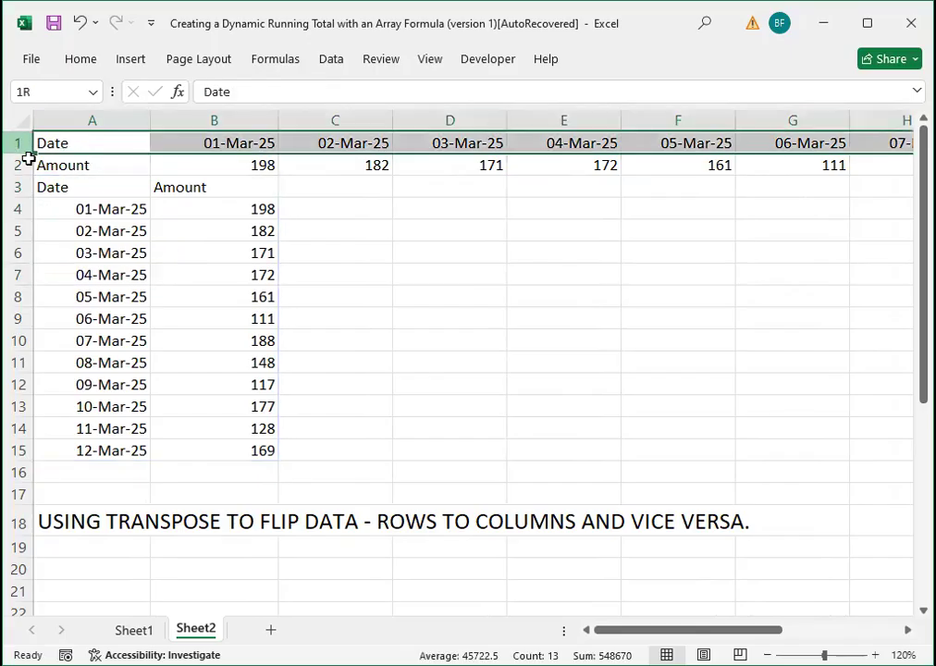
drag(29, 159, 122, 165)
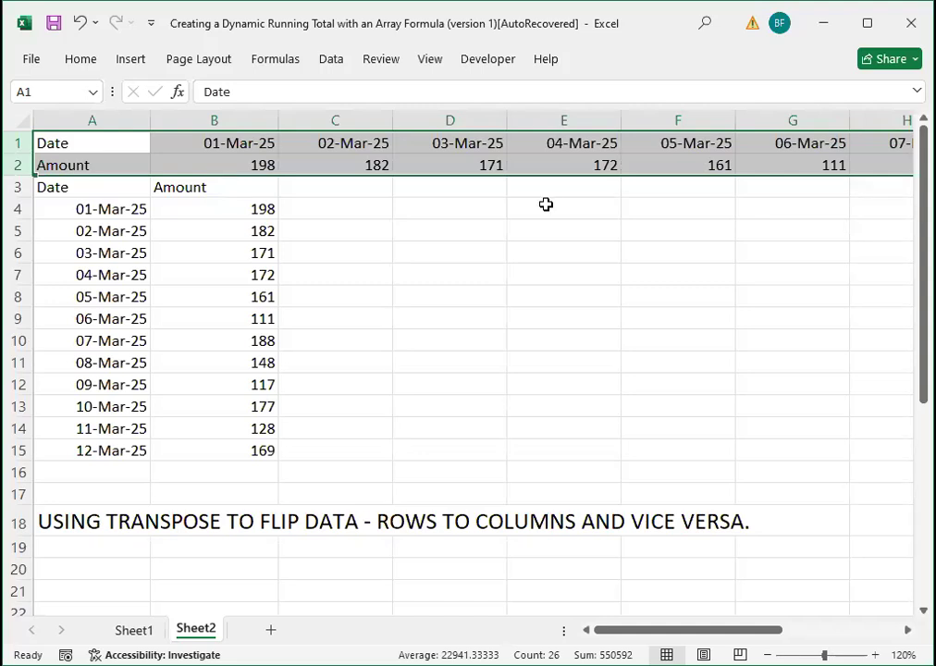
key(Delete)
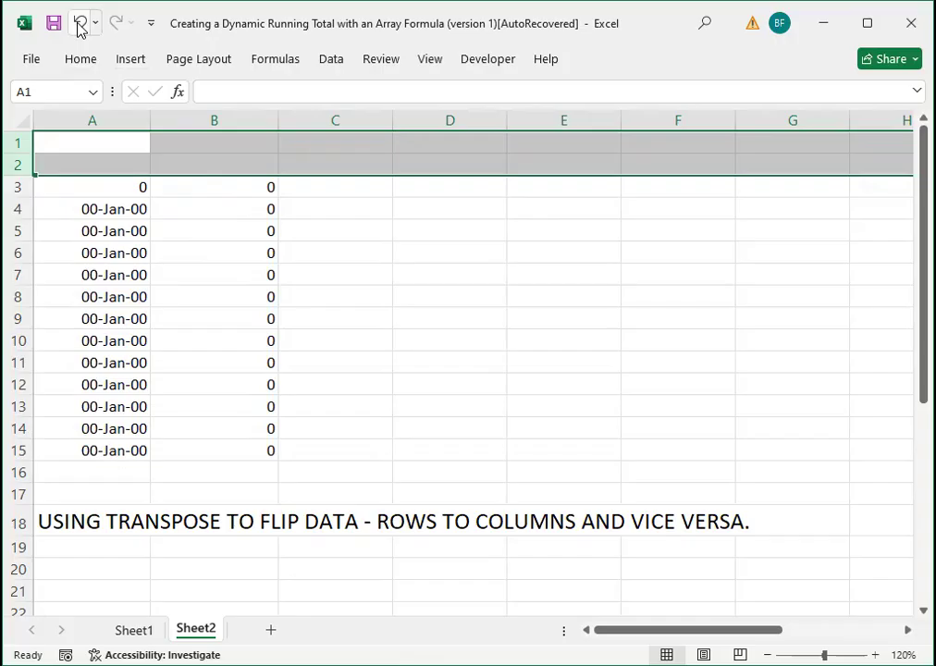
key(ctrl+z)
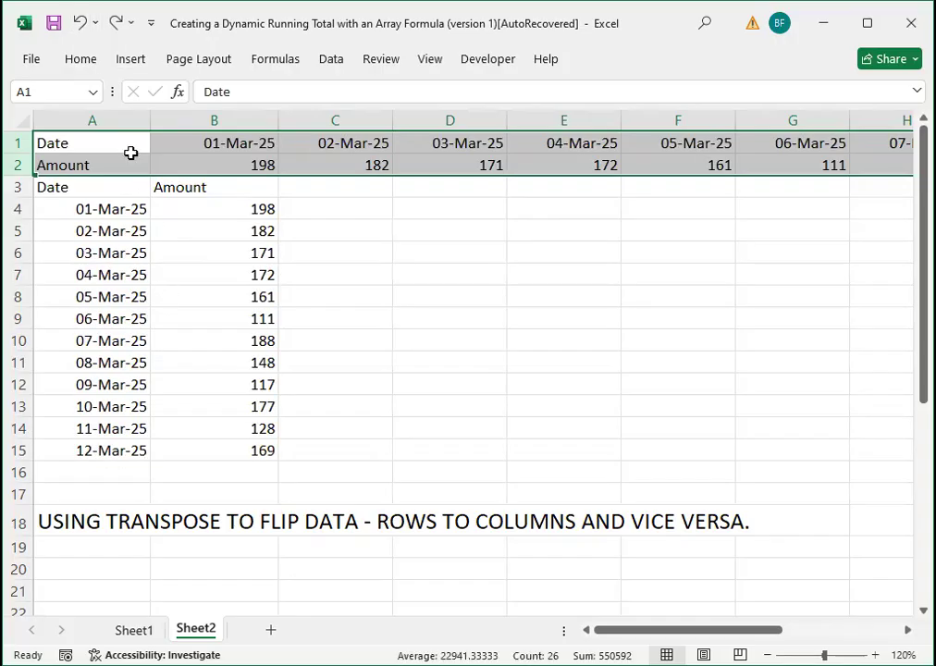
click(130, 147)
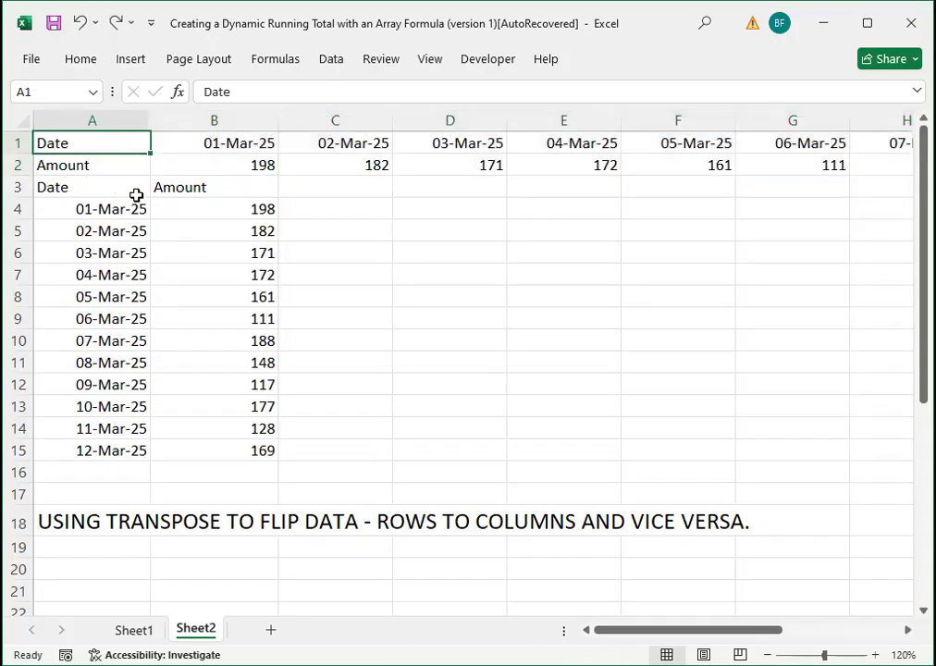
Copy the transposed range A3:B15 and paste it over itself as values only
click(112, 194)
drag(98, 181, 260, 450)
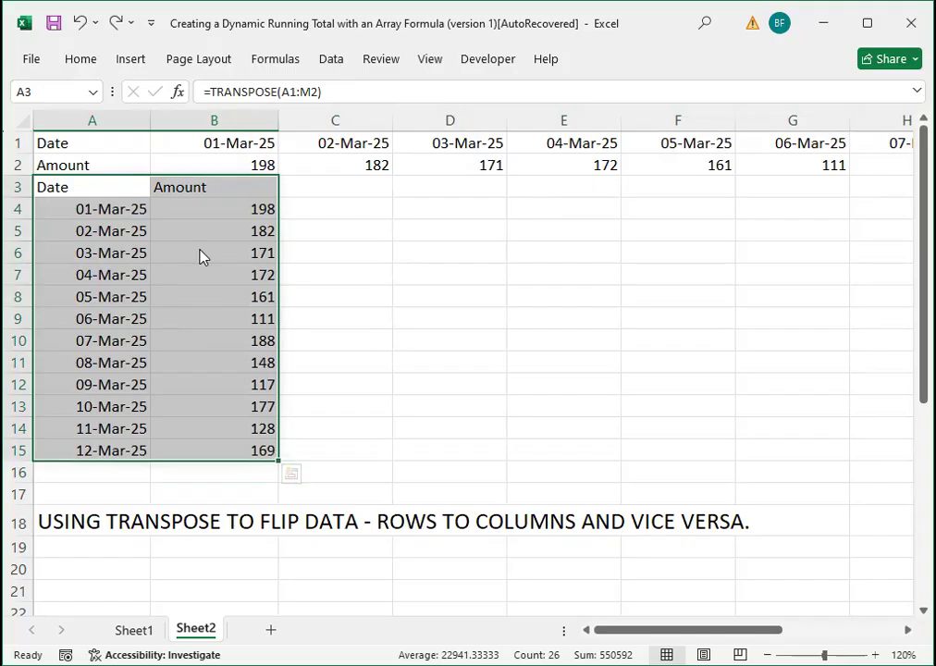
right_click(175, 180)
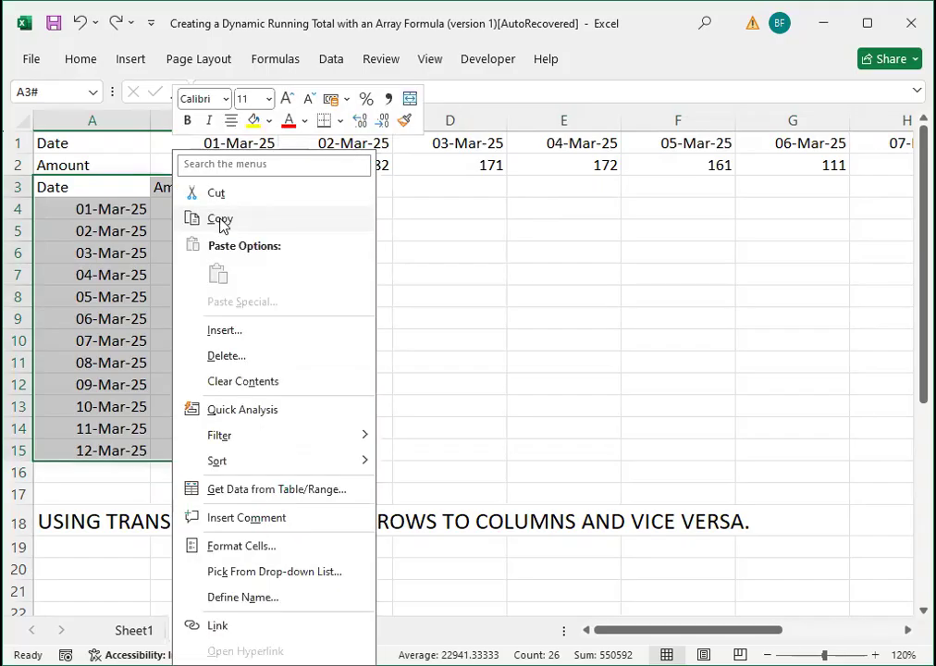
click(221, 227)
right_click(234, 317)
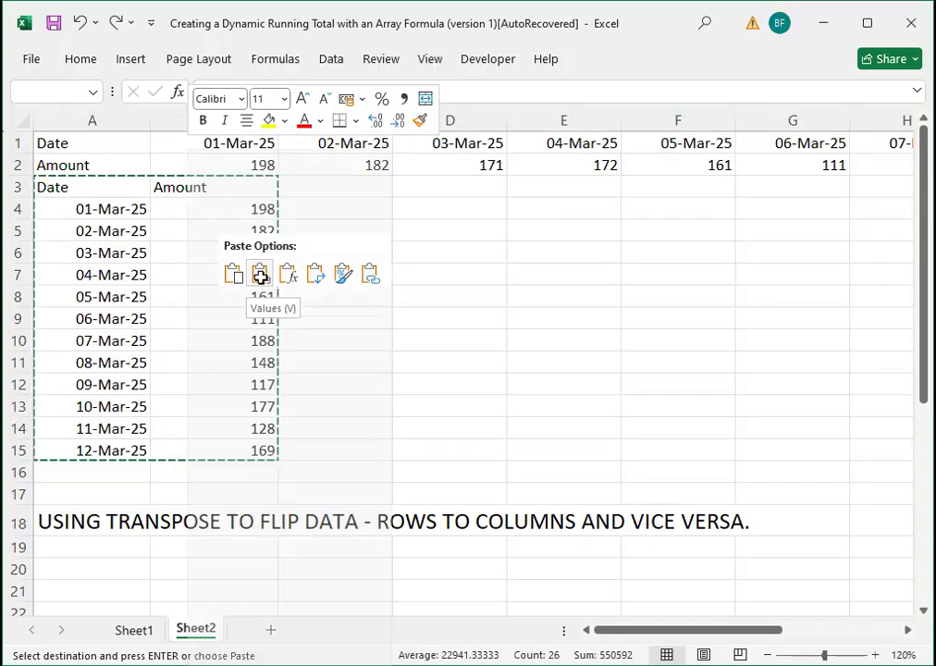
click(259, 275)
Delete rows 1 and 2 containing the horizontal Date and Amount data
click(18, 150)
drag(19, 153, 18, 165)
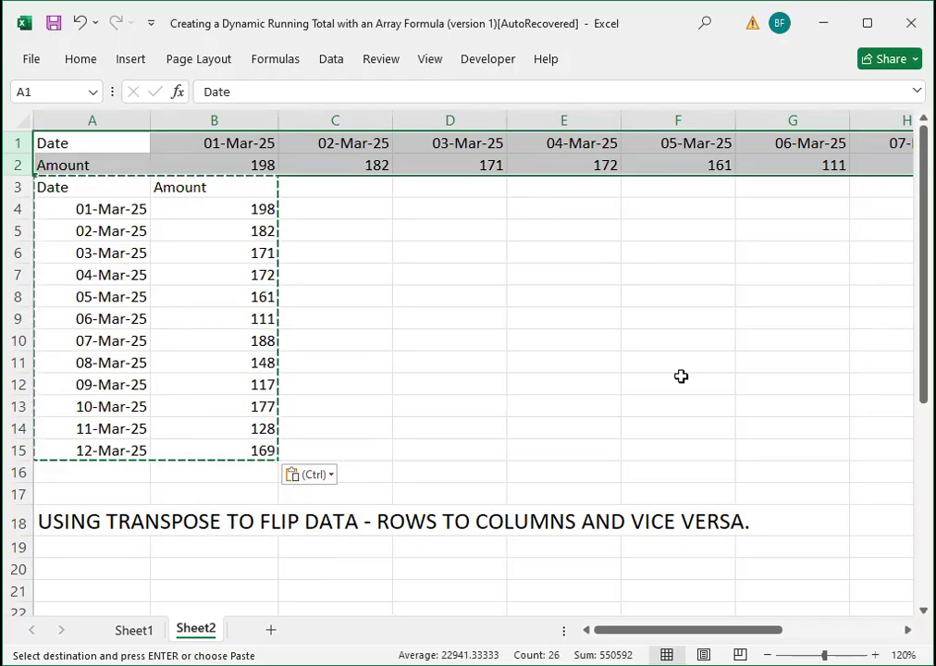
right_click(126, 168)
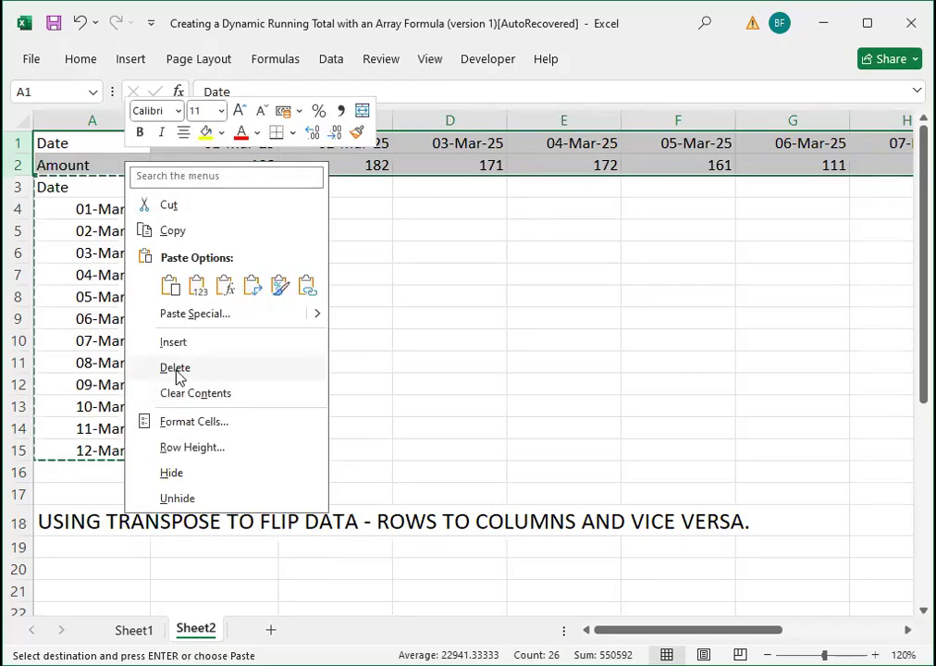
click(178, 374)
click(85, 166)
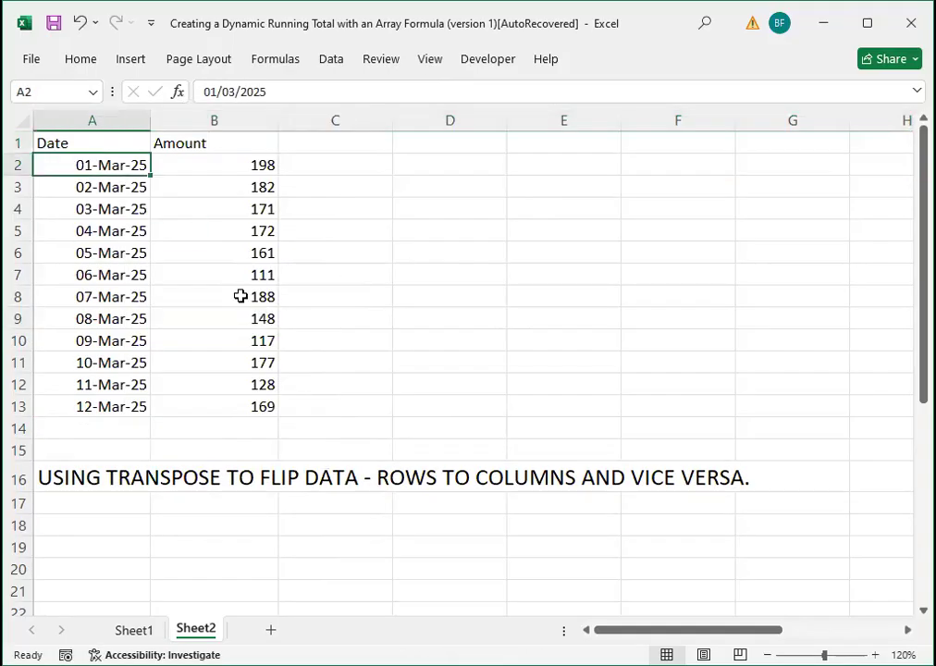